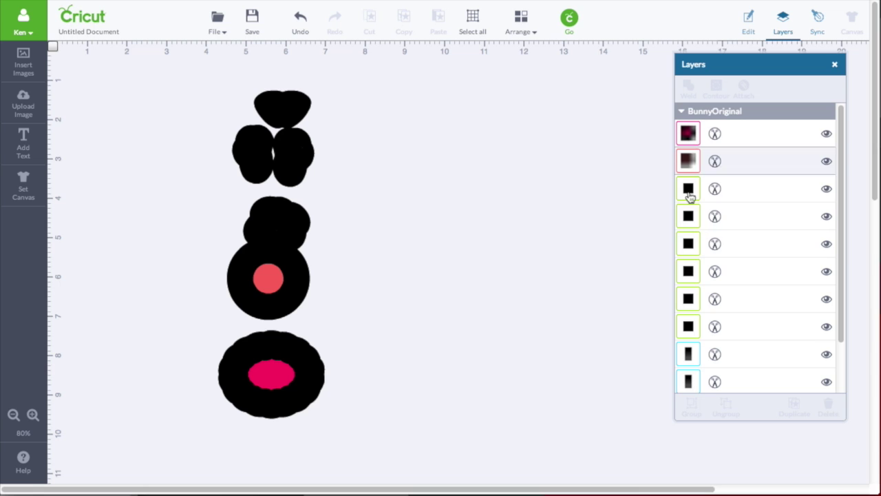
# Step: Select the black BunnyOriginal group and drag it further left on the canvas
pyautogui.click(308, 104)
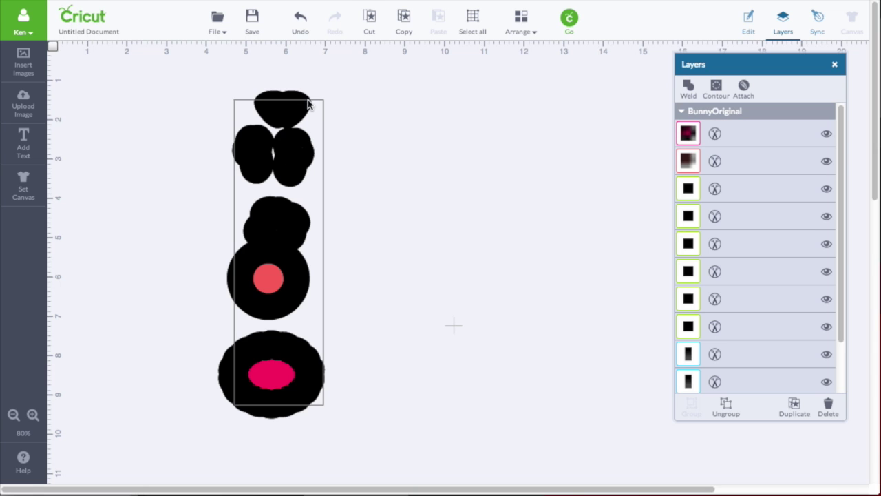
pyautogui.moveTo(289, 141); pyautogui.dragTo(206, 125)
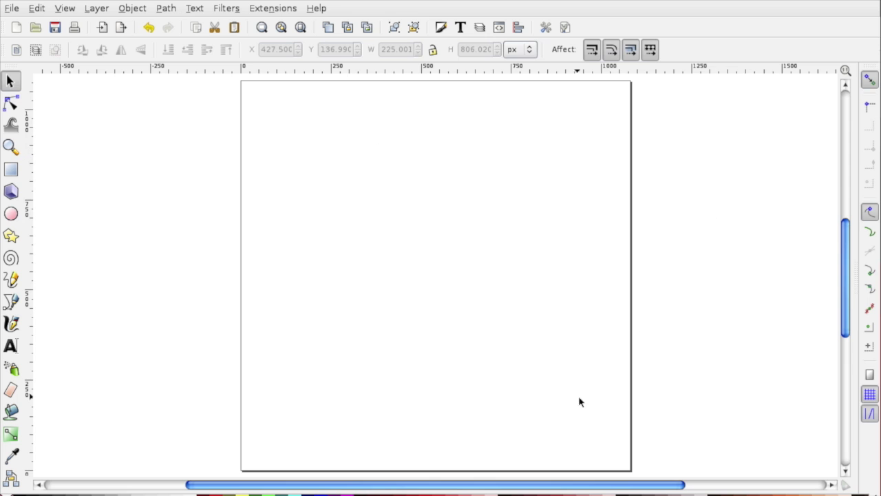
# Step: In Inkscape's blank document, dismiss the File menu unchanged, then reopen it to import a drawing
pyautogui.click(12, 10)
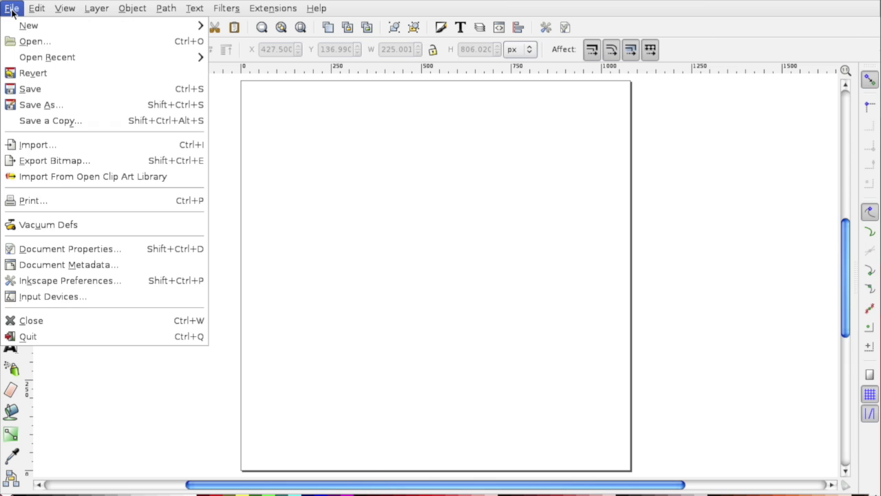
pyautogui.moveTo(31, 26)
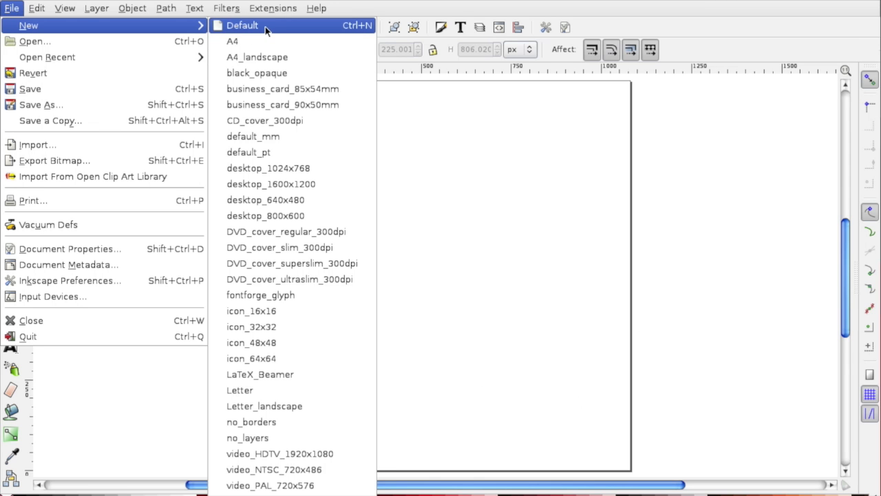
pyautogui.click(748, 211)
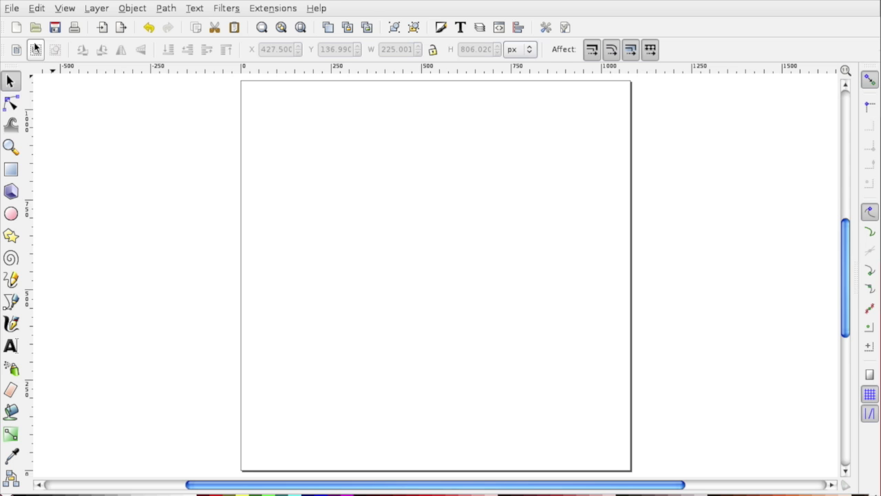
pyautogui.click(12, 8)
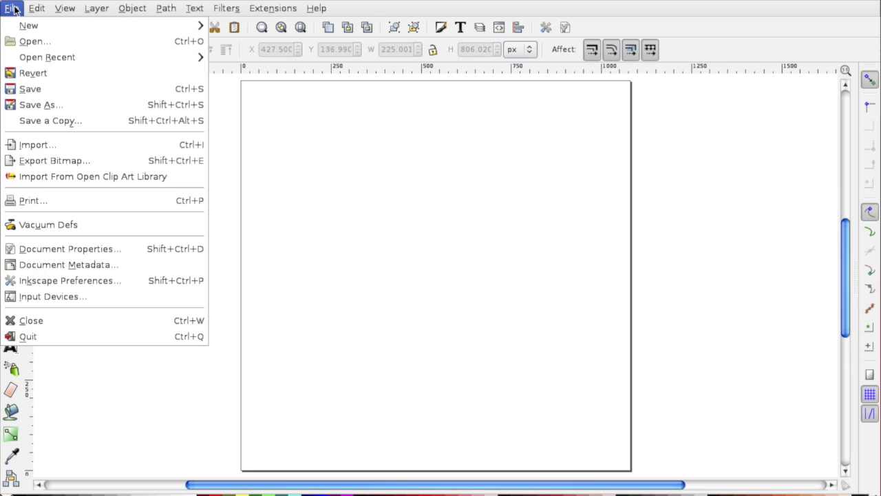
# Step: Import BunnyOriginal.svg from the Desktop and move its shapes toward the page's upper left
pyautogui.click(88, 147)
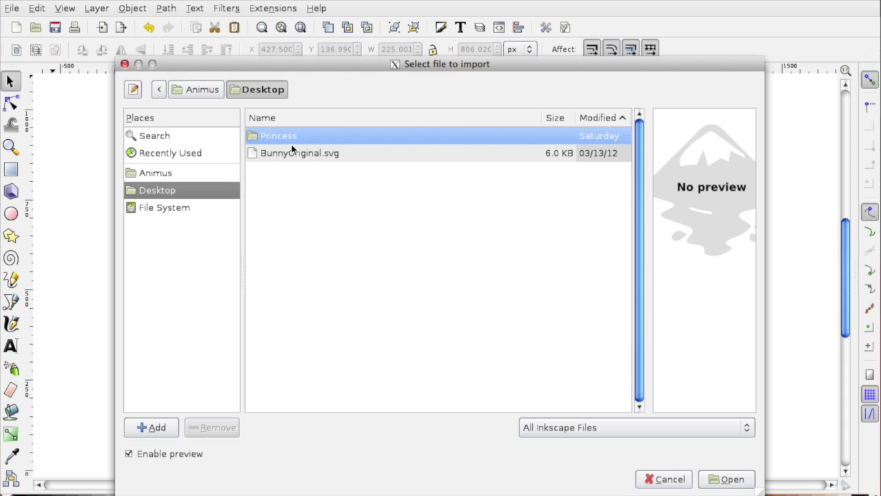
pyautogui.click(335, 157)
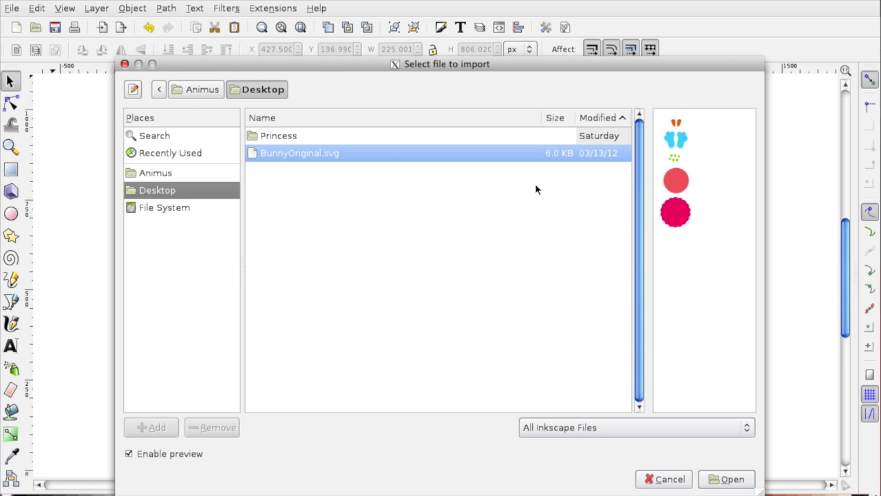
pyautogui.click(742, 484)
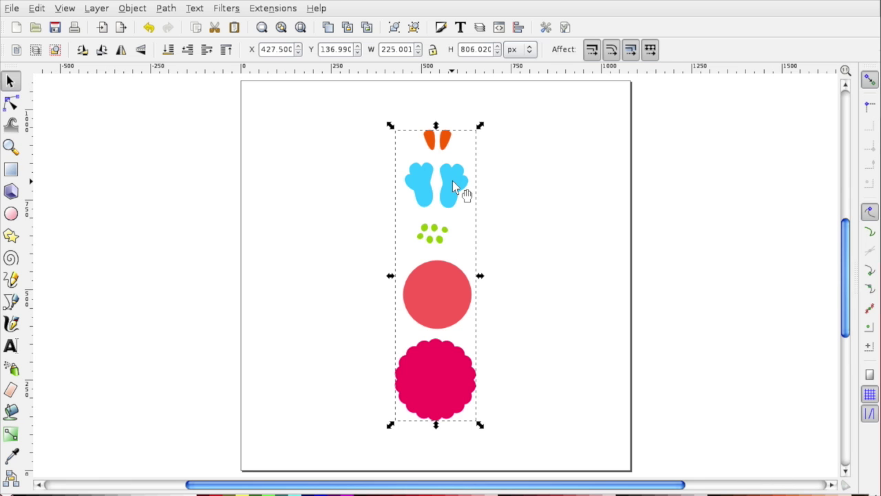
pyautogui.moveTo(453, 181); pyautogui.dragTo(347, 164)
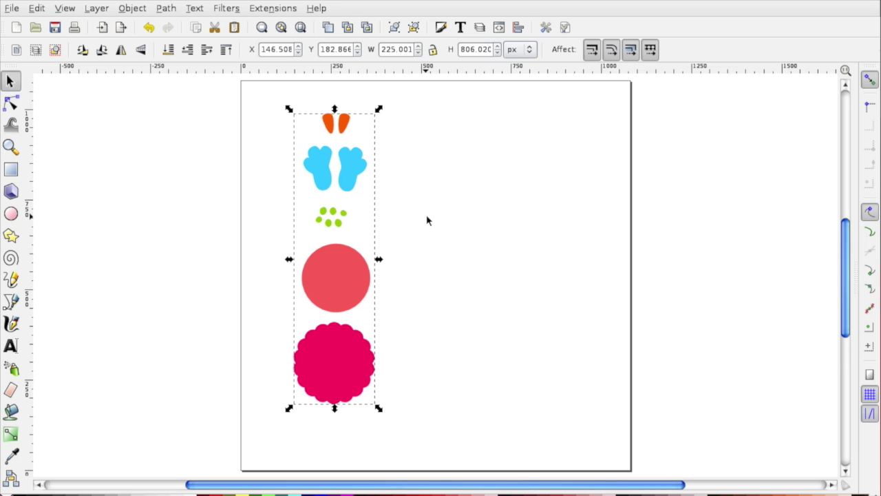
# Step: Save As 'BunnyFixed' in the Desktop folder with the Plain SVG (*.svg) file type
pyautogui.click(12, 8)
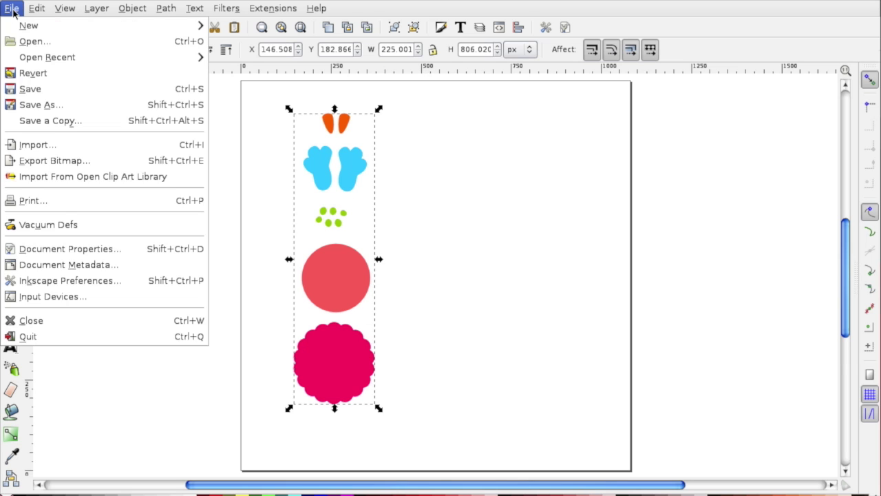
pyautogui.click(81, 107)
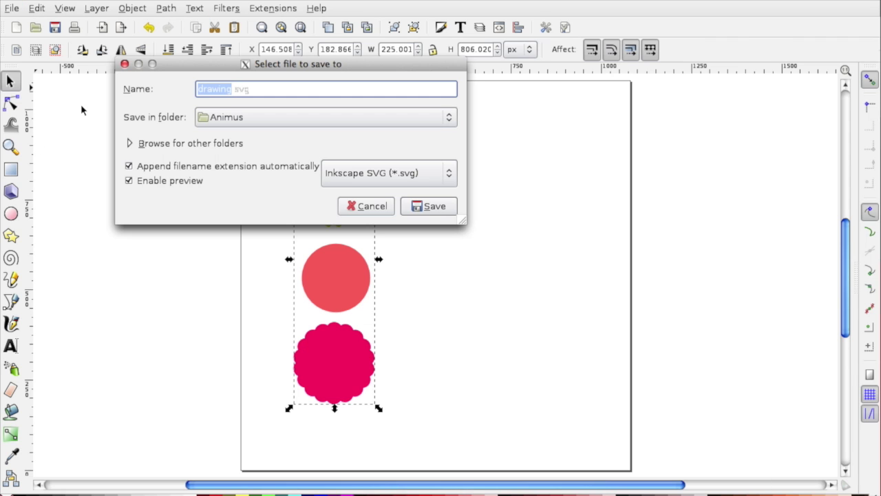
pyautogui.click(264, 124)
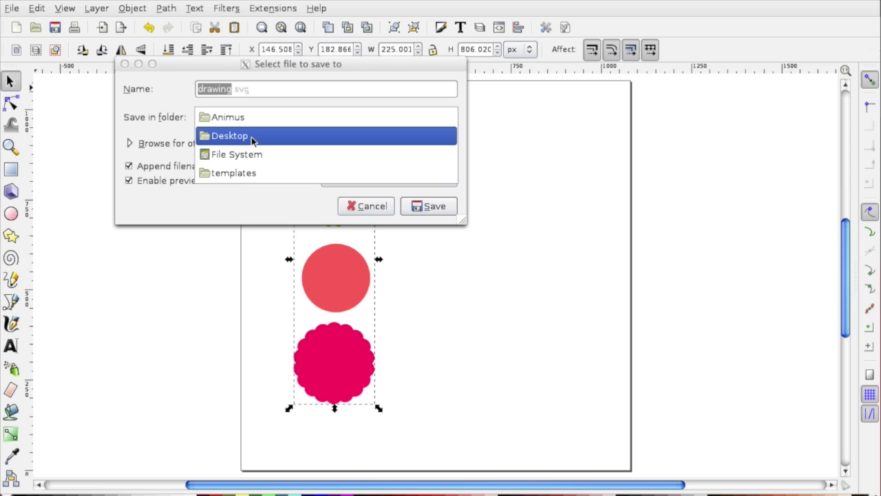
pyautogui.click(253, 137)
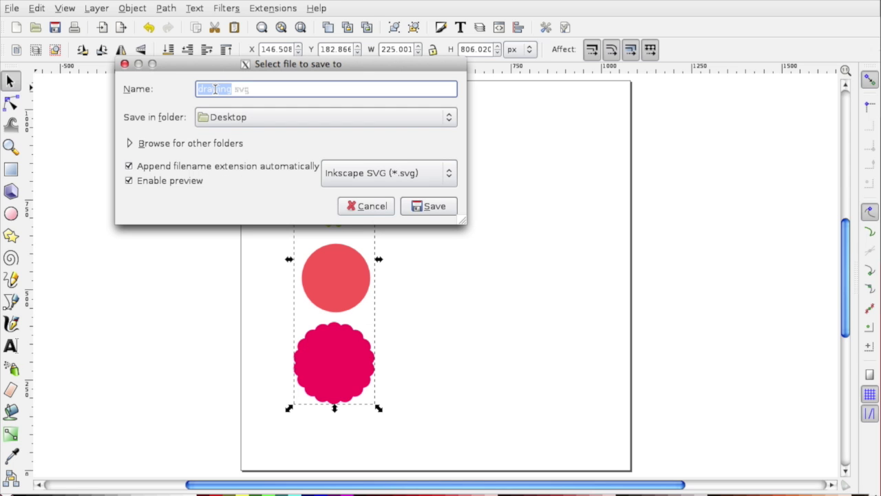
pyautogui.write('Bunny')
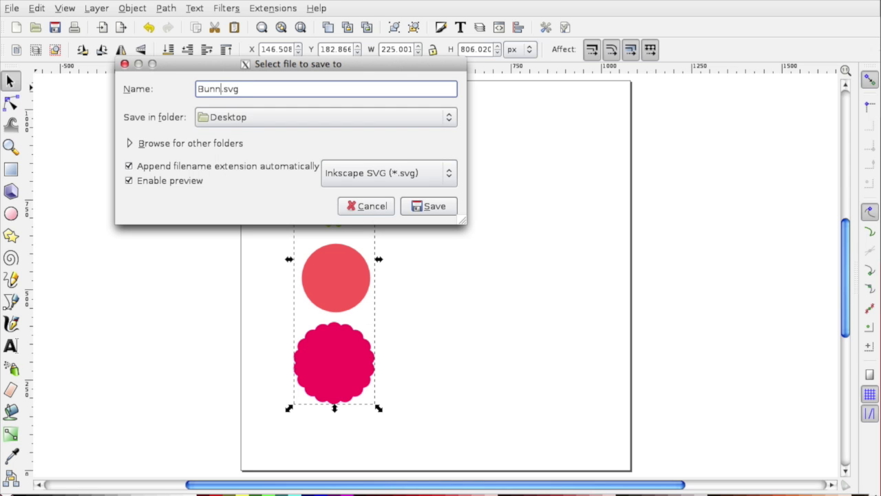
pyautogui.write('Fixed')
pyautogui.click(450, 177)
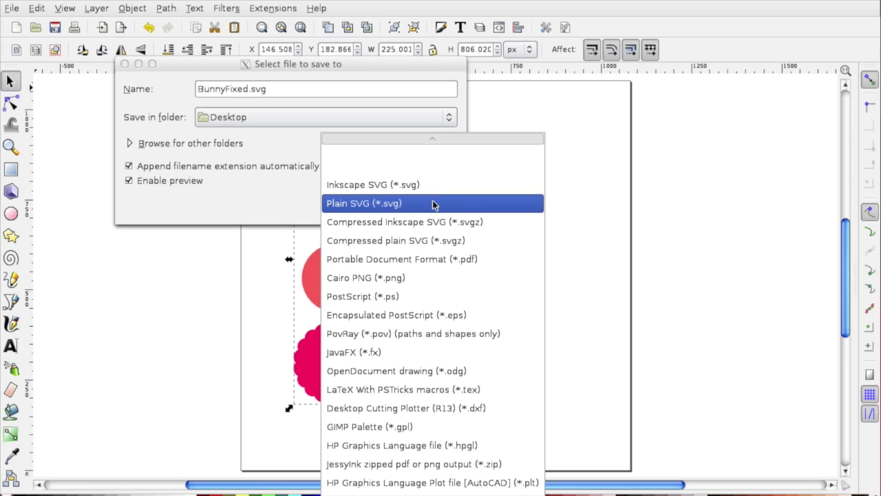
pyautogui.click(433, 204)
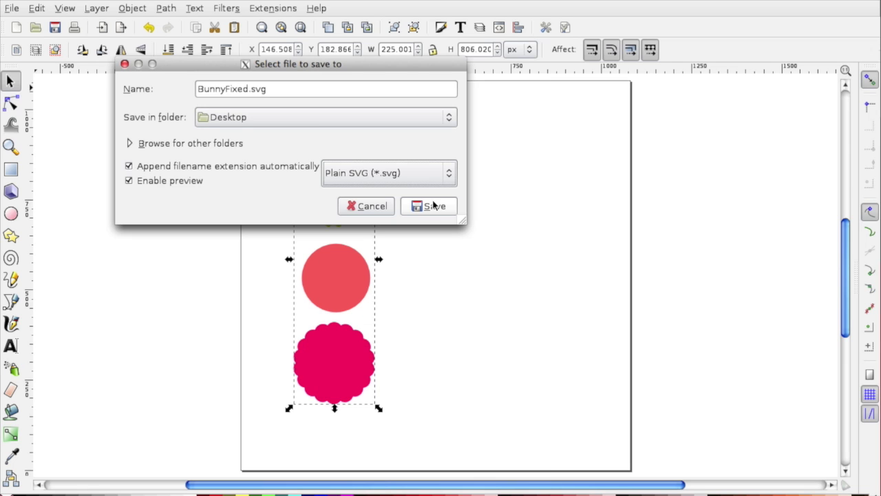
pyautogui.click(444, 211)
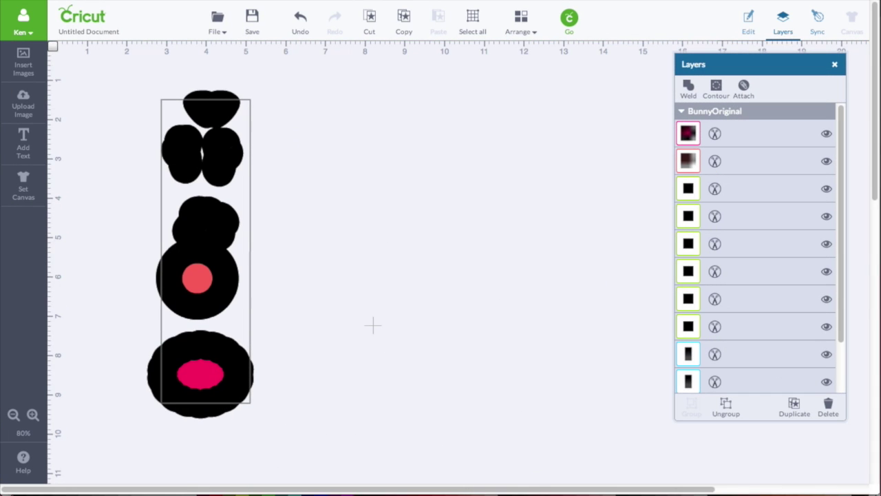
# Step: Upload BunnyFixed.svg to Cricut Design Space as a vector image and save it
pyautogui.click(25, 106)
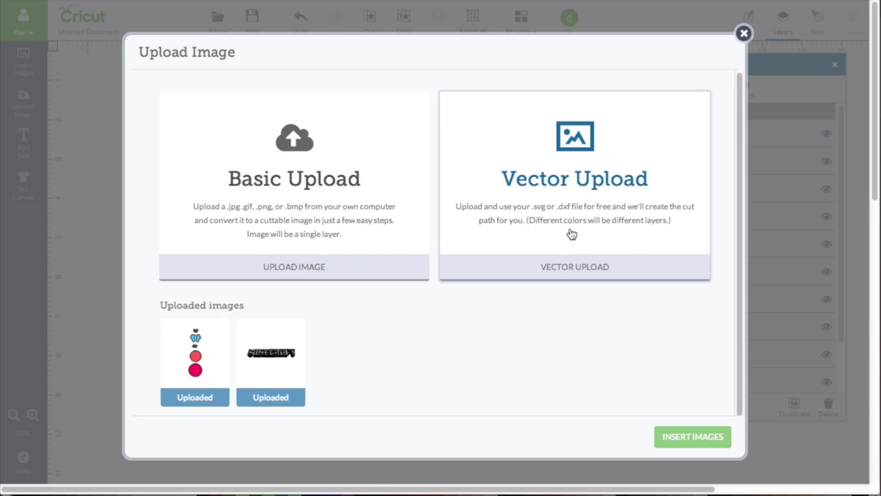
pyautogui.click(600, 276)
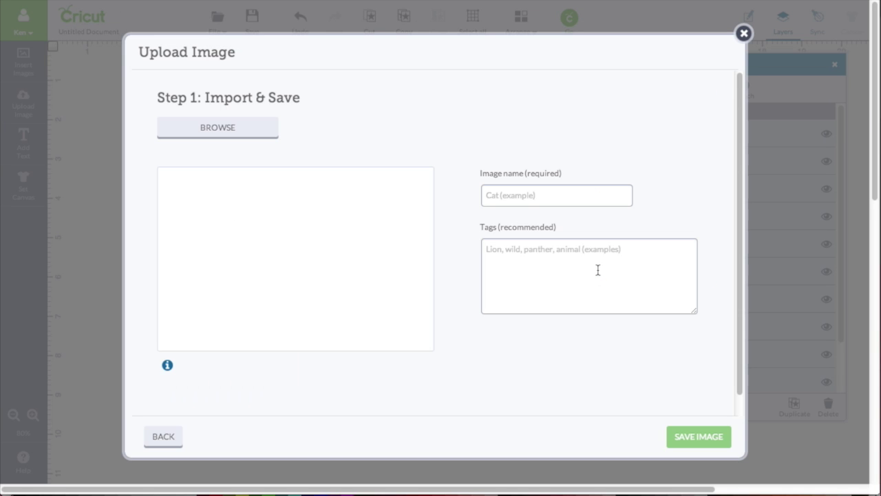
pyautogui.click(262, 136)
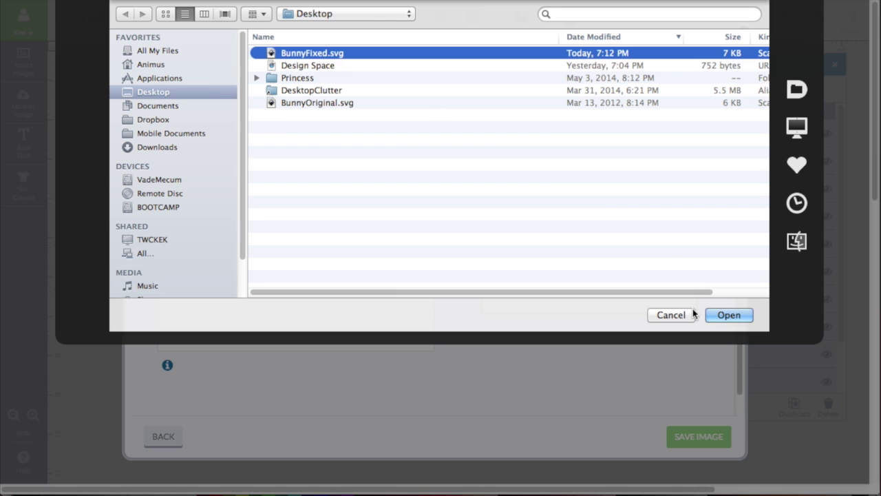
pyautogui.click(738, 315)
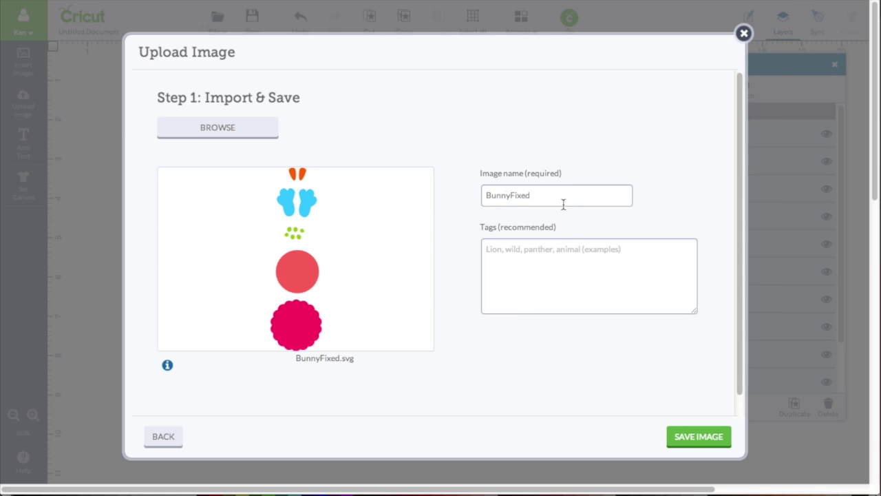
pyautogui.click(711, 444)
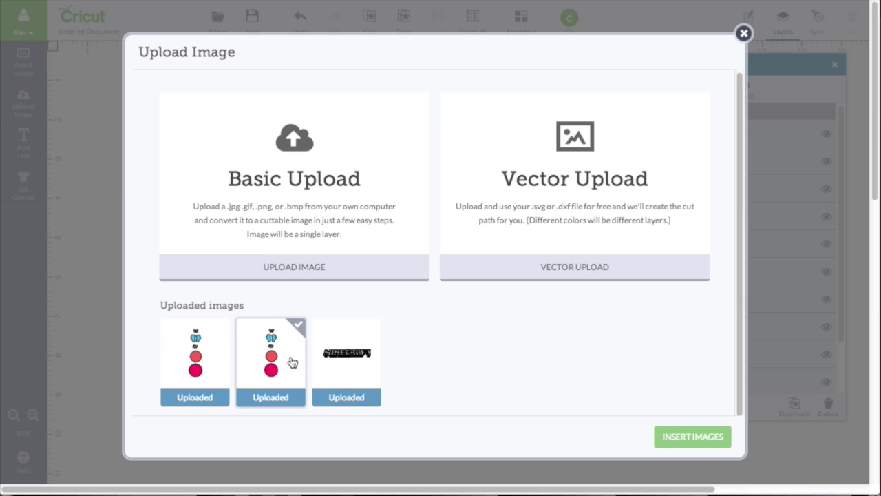
# Step: Select the BunnyFixed thumbnail and insert it onto the canvas
pyautogui.moveTo(288, 361)
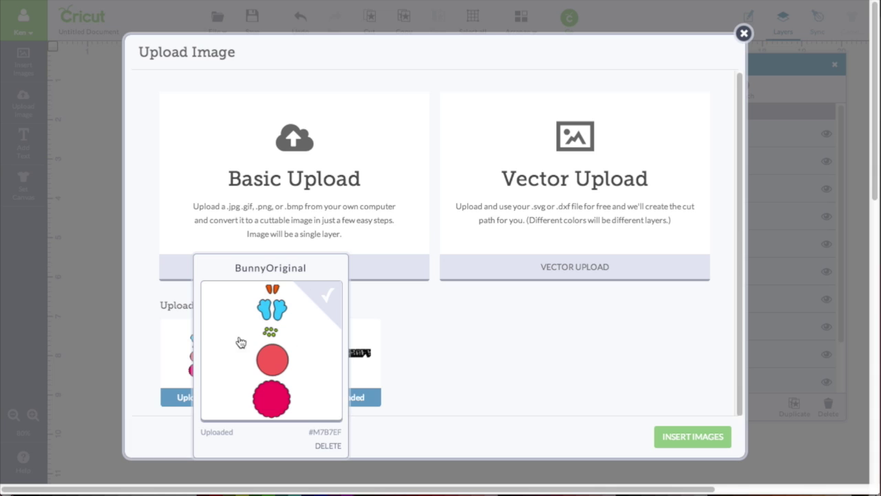
pyautogui.moveTo(199, 367)
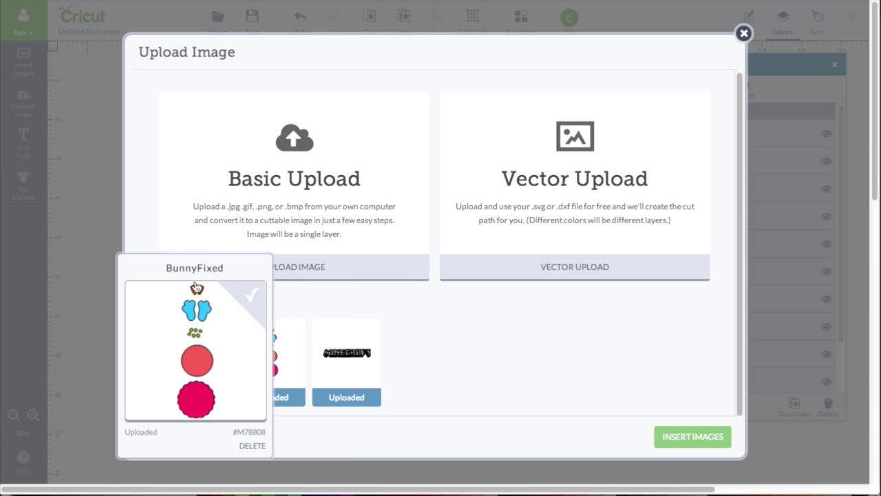
pyautogui.click(227, 368)
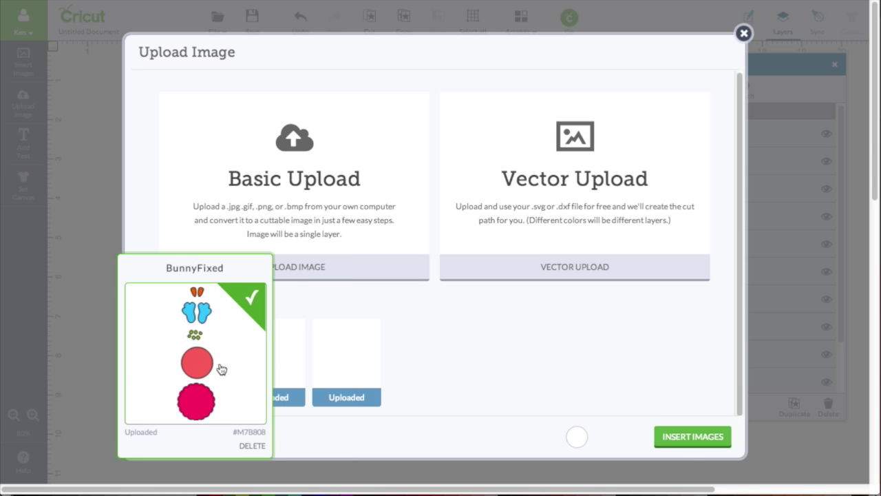
pyautogui.click(706, 445)
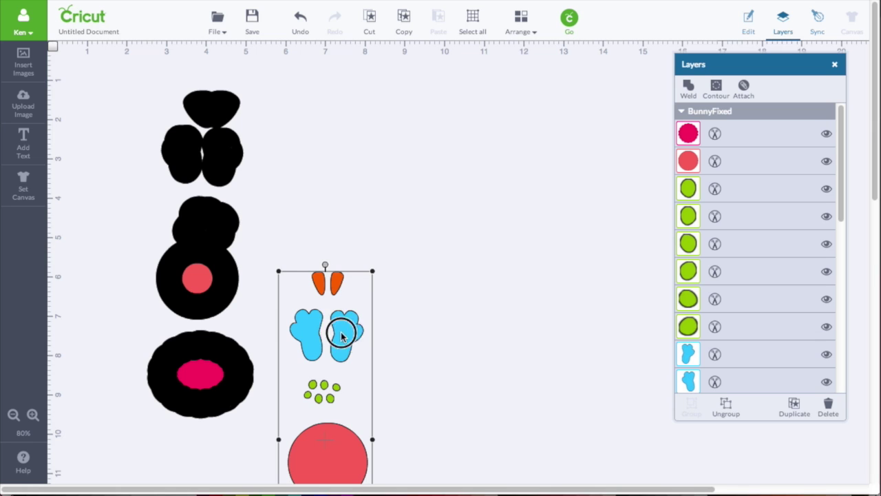
# Step: Move the coloured BunnyFixed group up and right, then enlarge it by its corner handle
pyautogui.moveTo(342, 336); pyautogui.dragTo(401, 149)
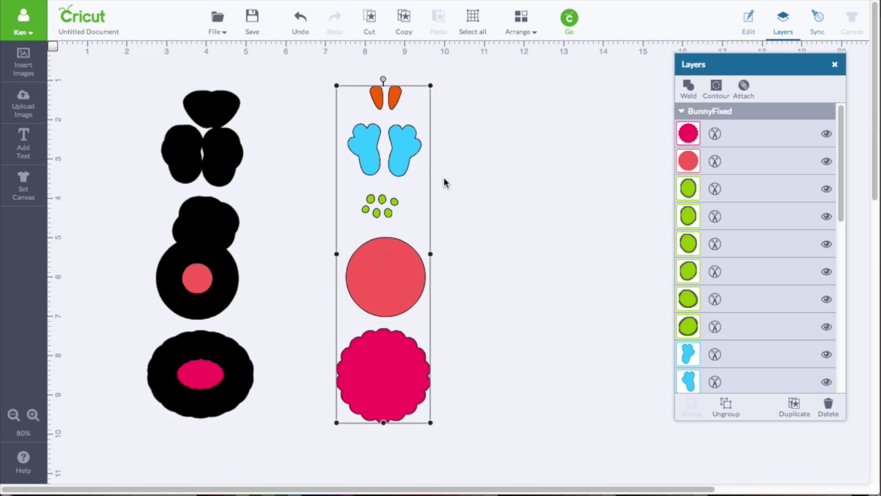
pyautogui.click(559, 293)
pyautogui.click(388, 265)
pyautogui.moveTo(434, 87)
pyautogui.mouseDown()
pyautogui.moveTo(456, 81)
pyautogui.moveTo(443, 98)
pyautogui.mouseUp()
pyautogui.moveTo(341, 439); pyautogui.dragTo(288, 466)
# Step: Delete the black BunnyOriginal shapes from the canvas
pyautogui.click(506, 318)
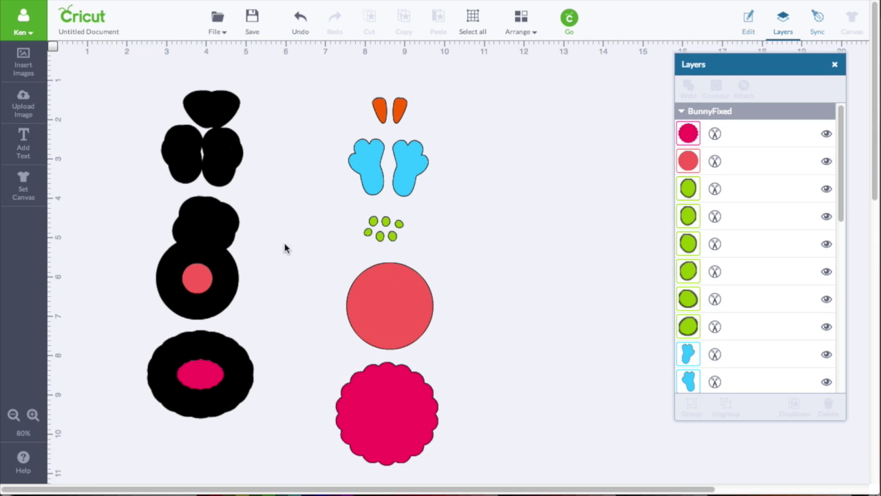
pyautogui.click(198, 220)
pyautogui.press('Delete')
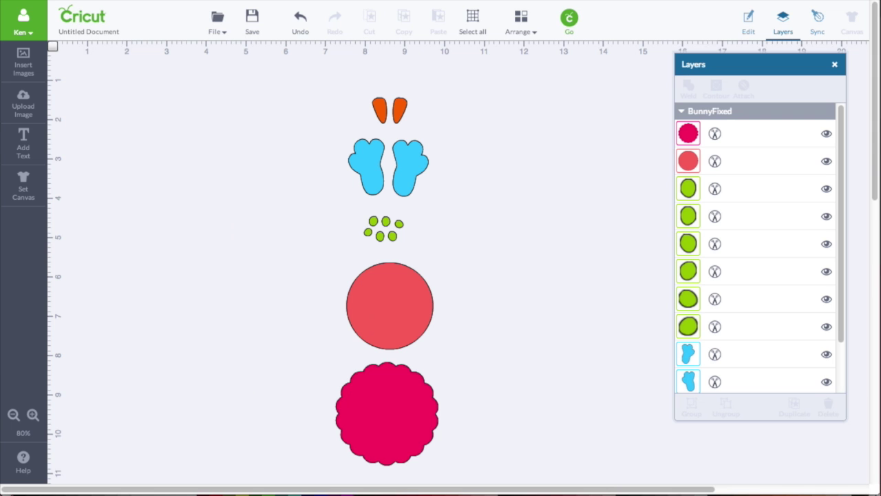
# Step: Open Mat Preview and review the green, pink and orange mats in turn
pyautogui.click(571, 20)
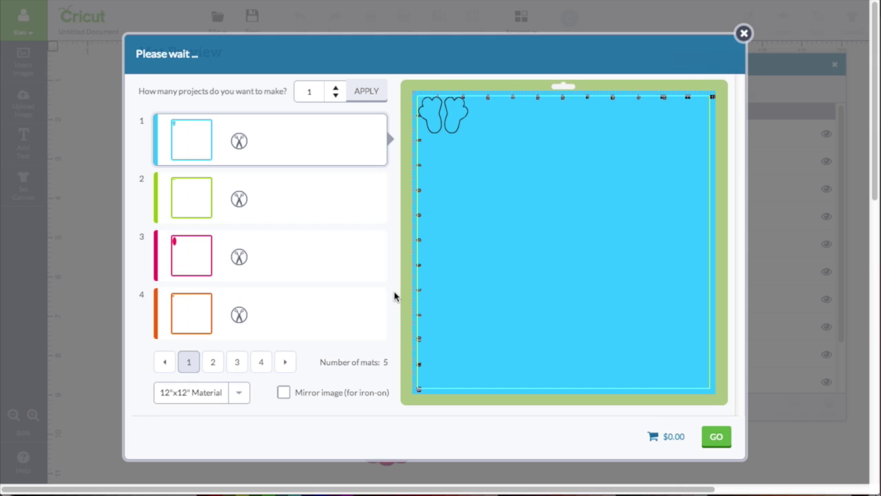
pyautogui.click(281, 207)
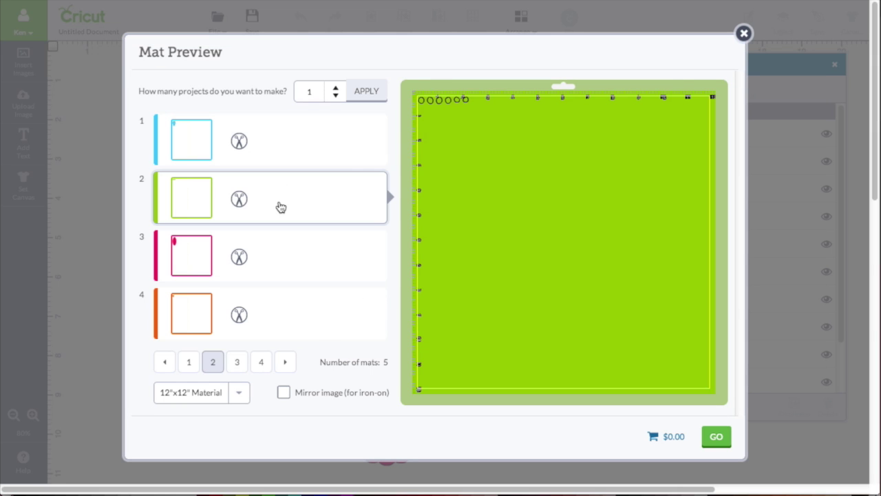
pyautogui.click(308, 256)
pyautogui.click(299, 306)
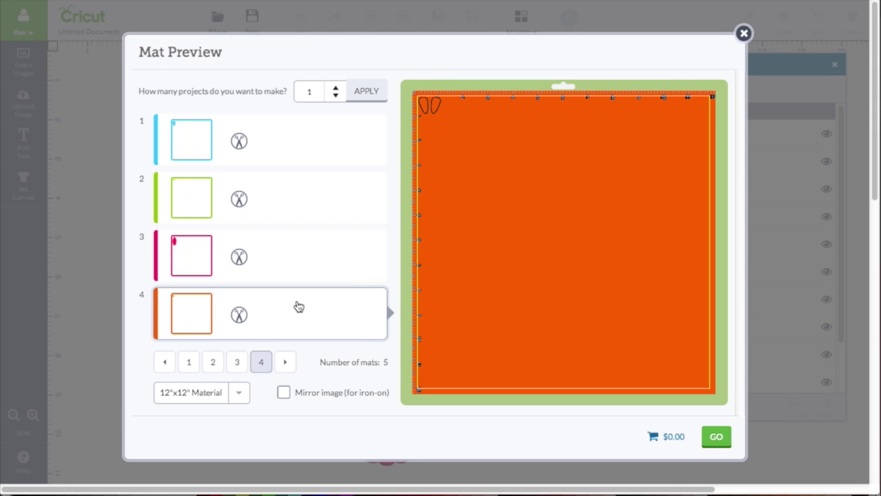